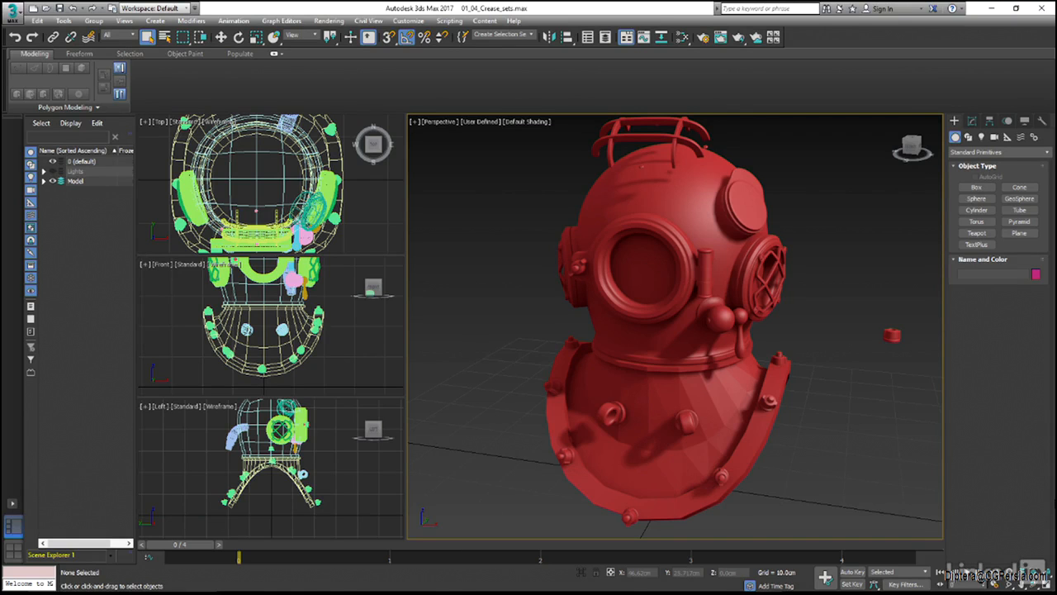
- Add a CreaseSet modifier to the breastplate object GEO_Breastplate, followed by an OpenSubdiv modifier on top of it
click(752, 438)
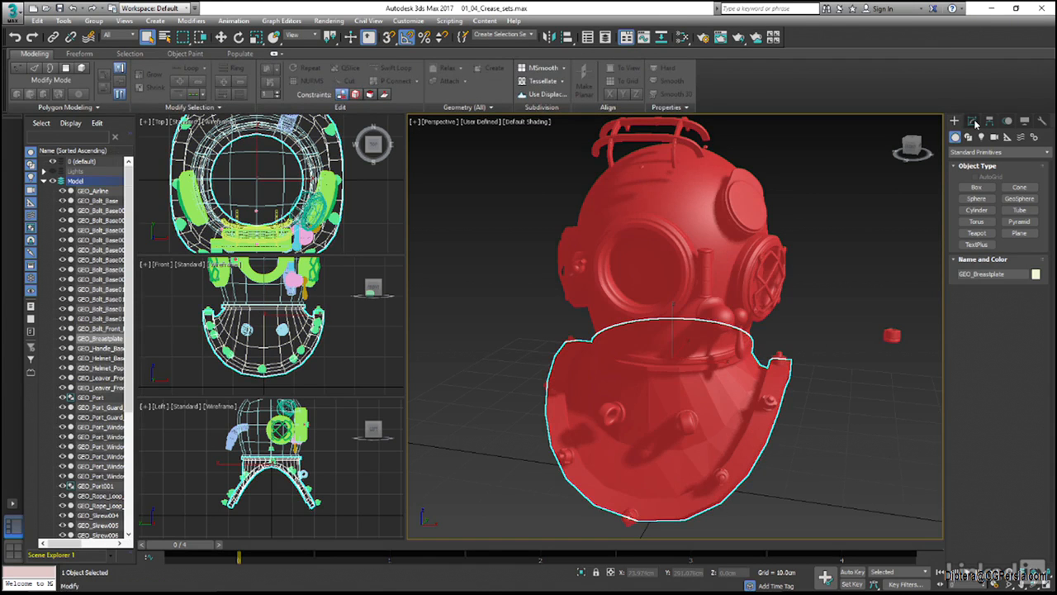
click(973, 122)
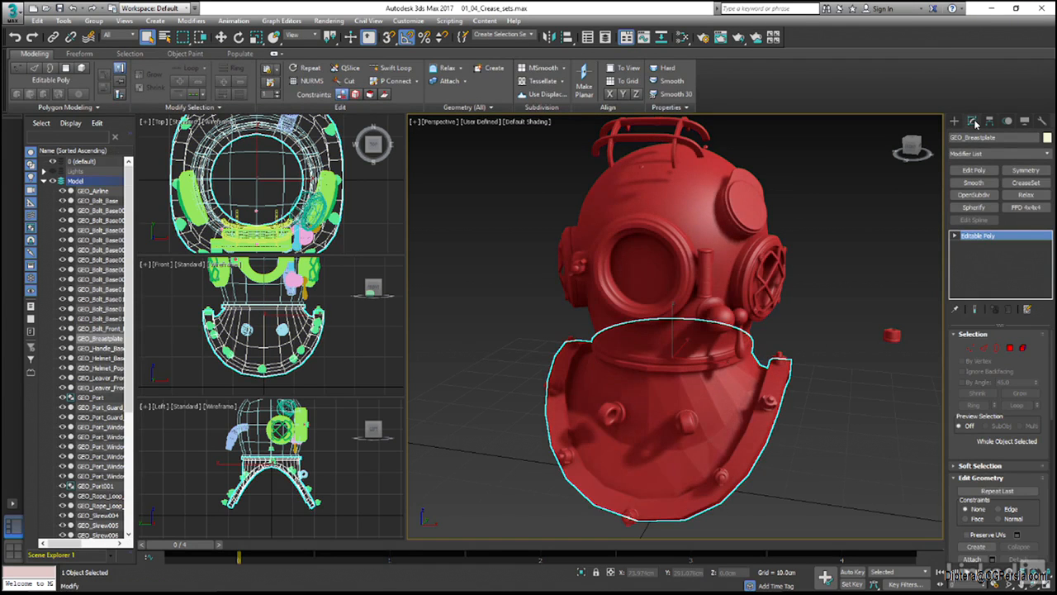
click(1023, 183)
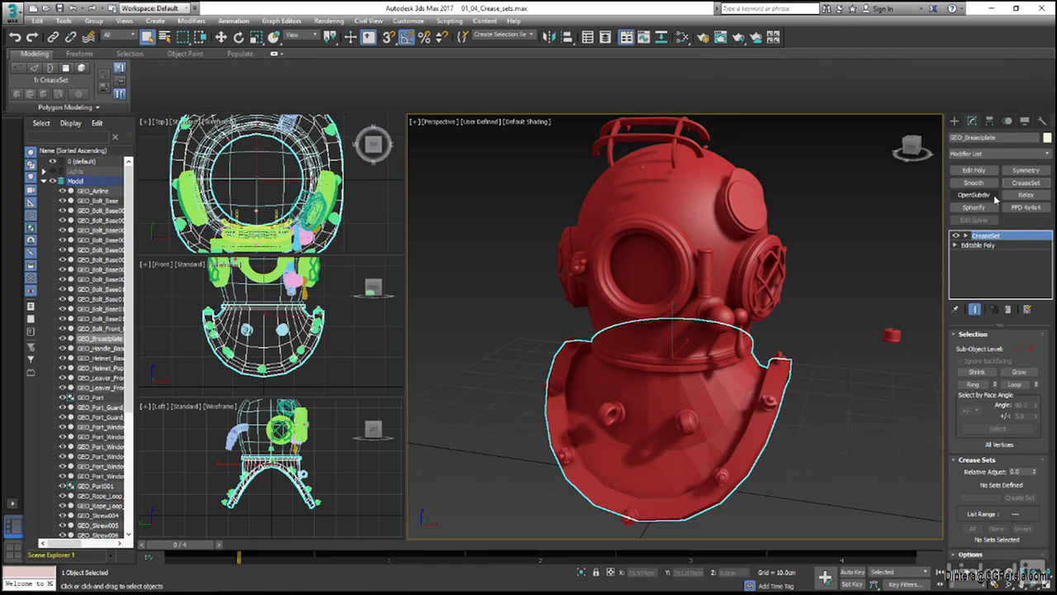
click(991, 196)
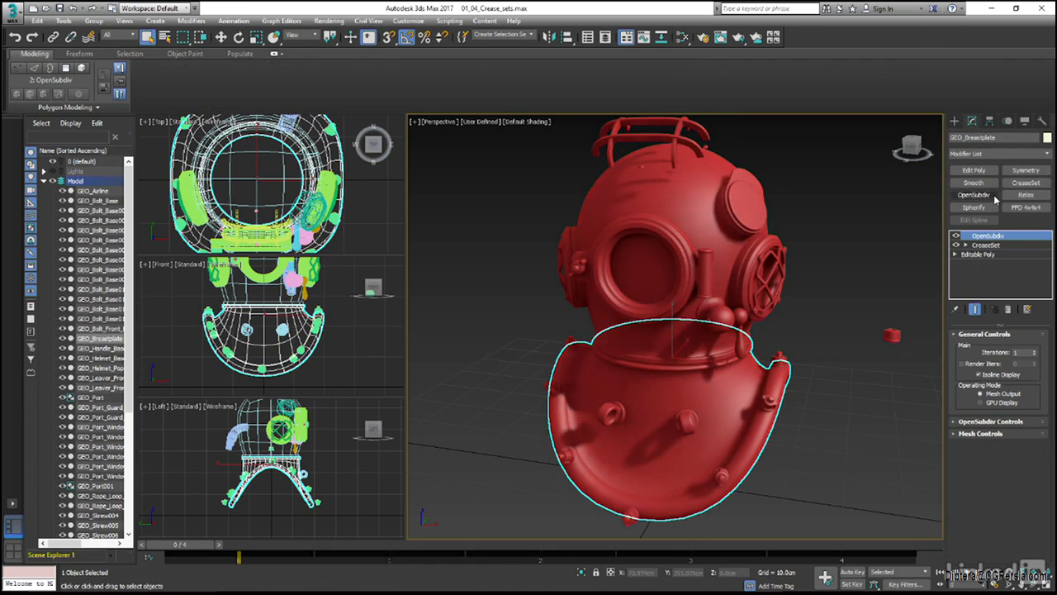
- Set the breastplate's OpenSubdiv iterations to 3
double_click(1016, 352)
text(3)
key(Return)
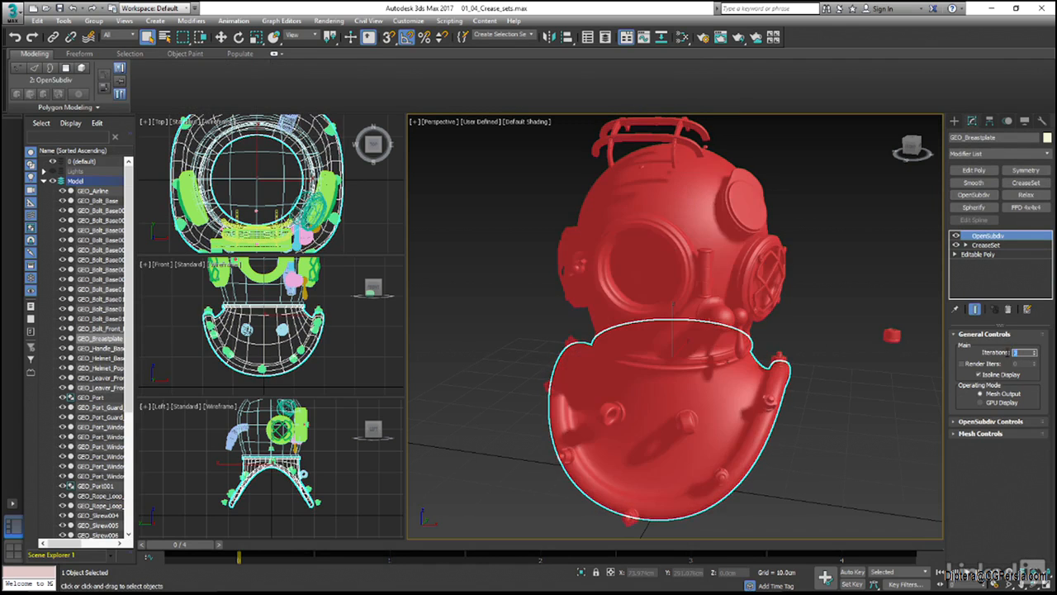
- At the Editable Poly's Edge level, show the end result in wireframe and select an edge loop running along the breastplate's rim
alt+middle_drag(786, 457, 876, 442)
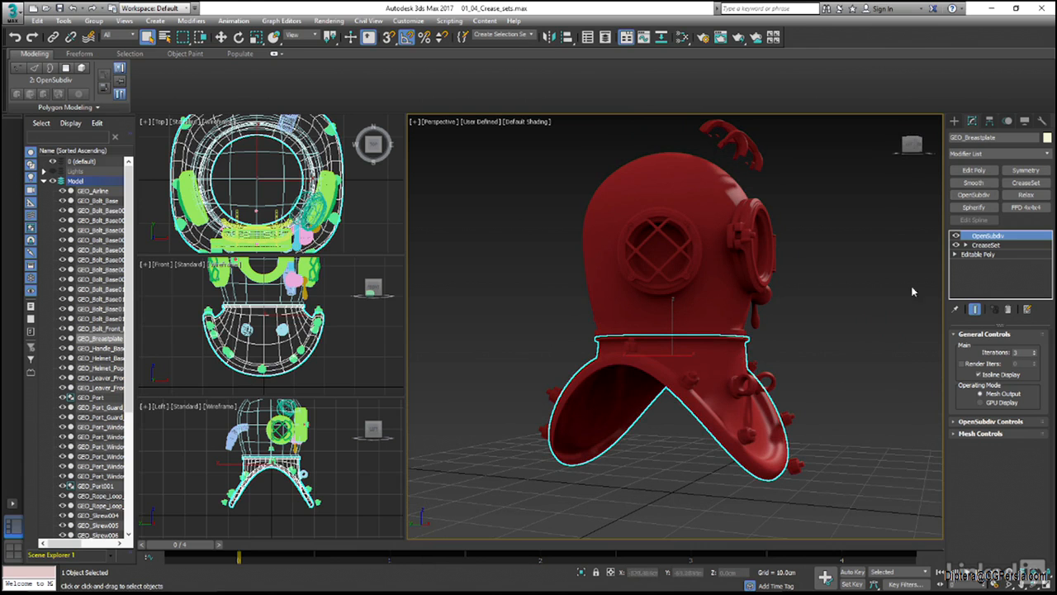
click(955, 254)
click(972, 274)
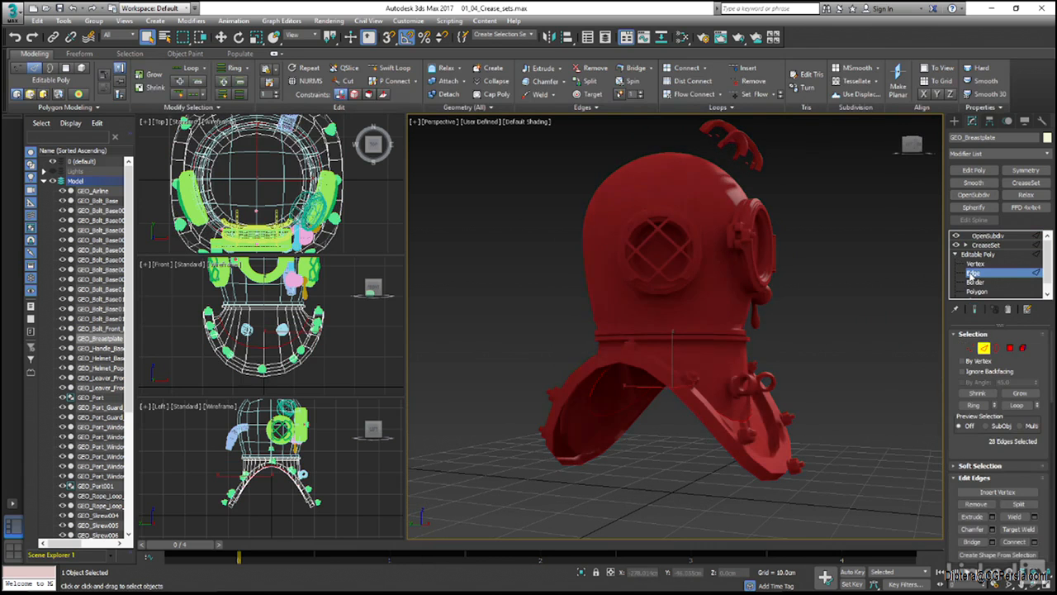
click(974, 308)
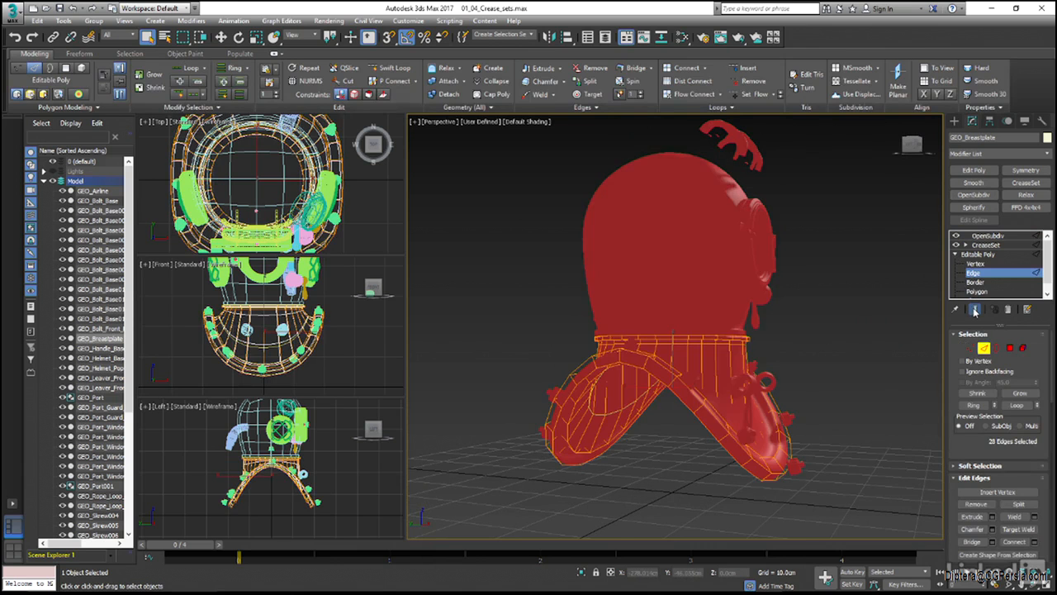
click(820, 394)
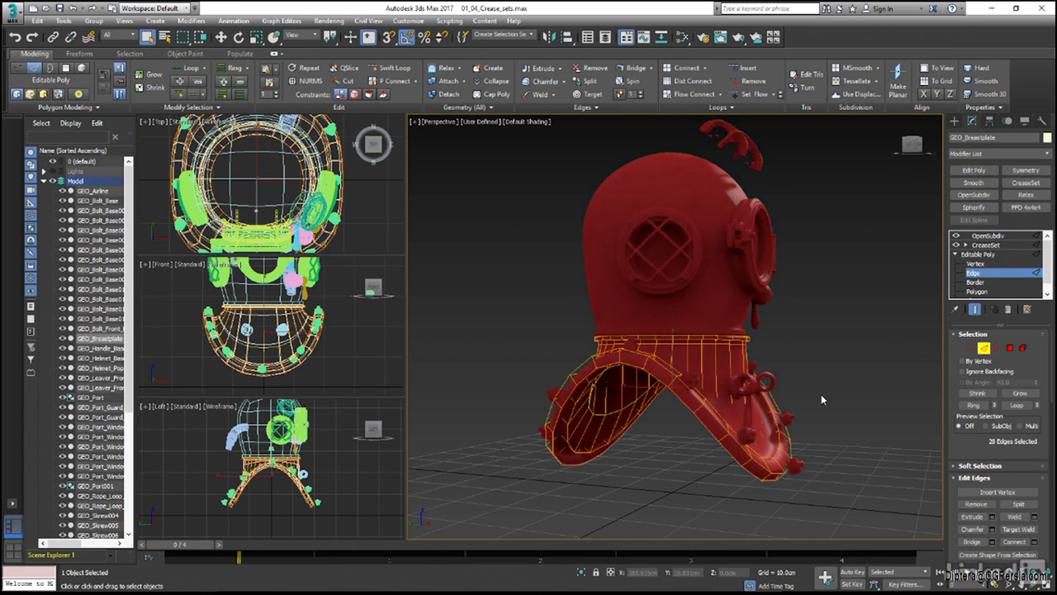
key(F3)
click(740, 421)
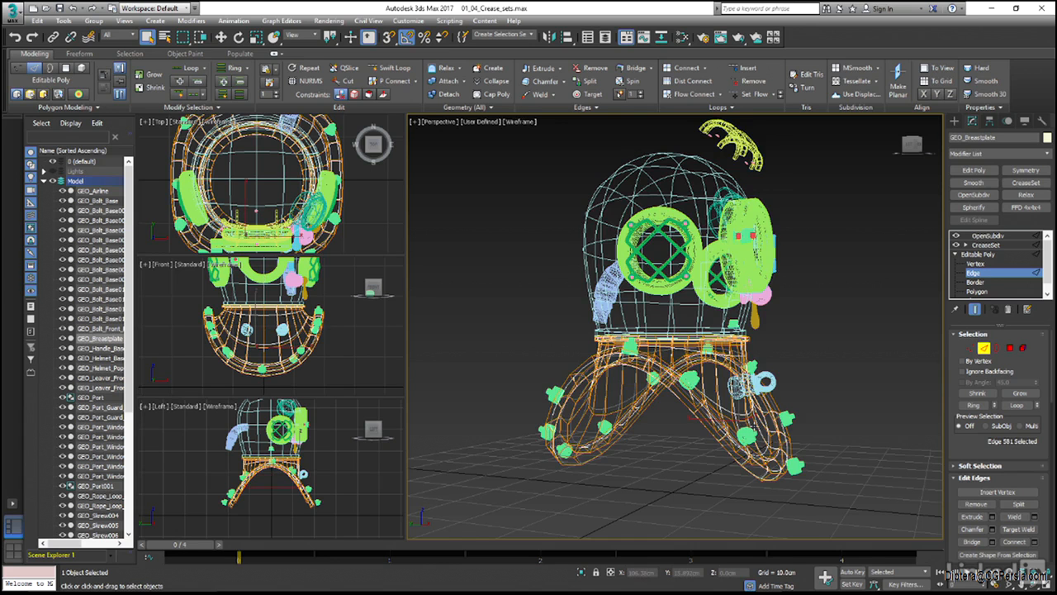
double_click(753, 426)
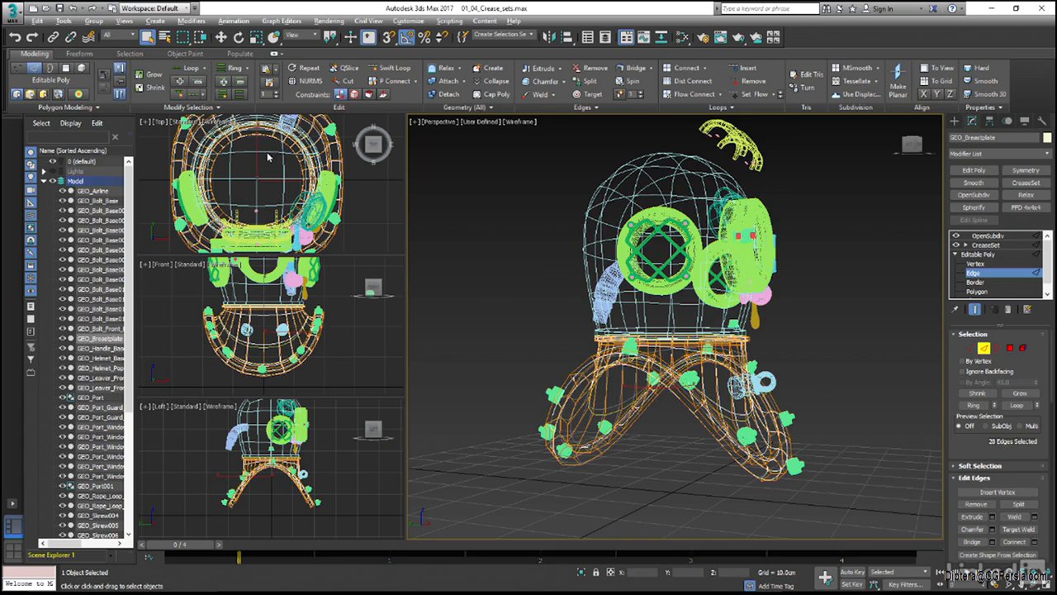
- Scale the selected rim edge loop slightly along X in the Left viewport, and return the Perspective viewport to shaded display
right_click(357, 471)
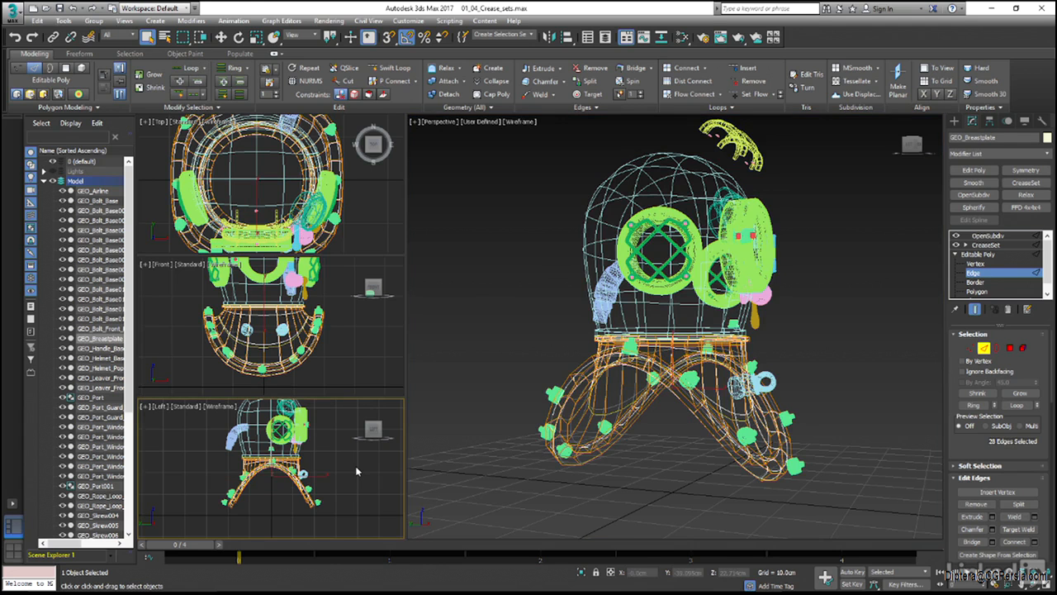
key(r)
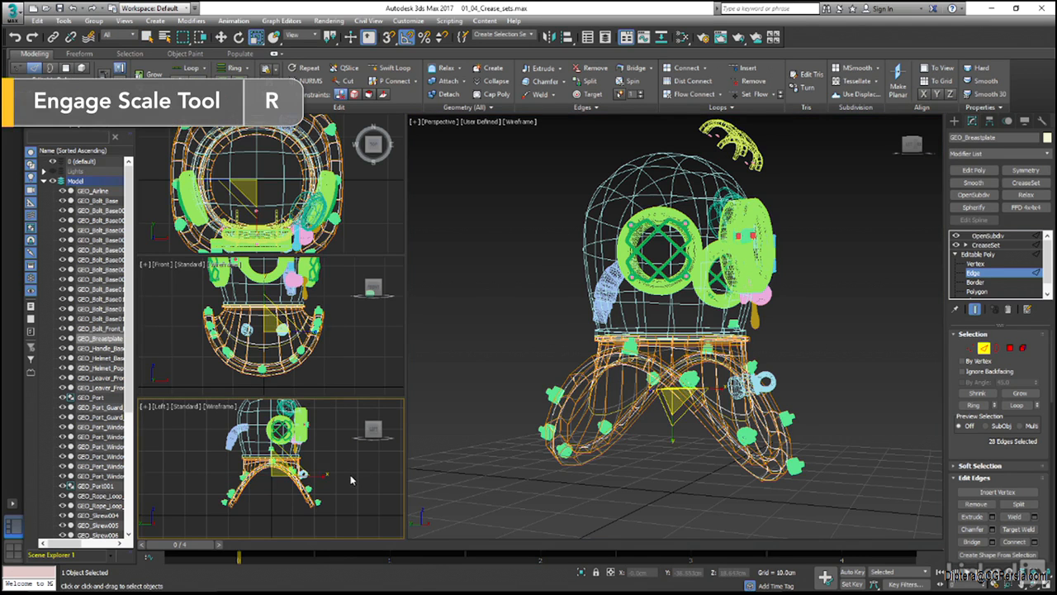
scroll(339, 488, up, 5)
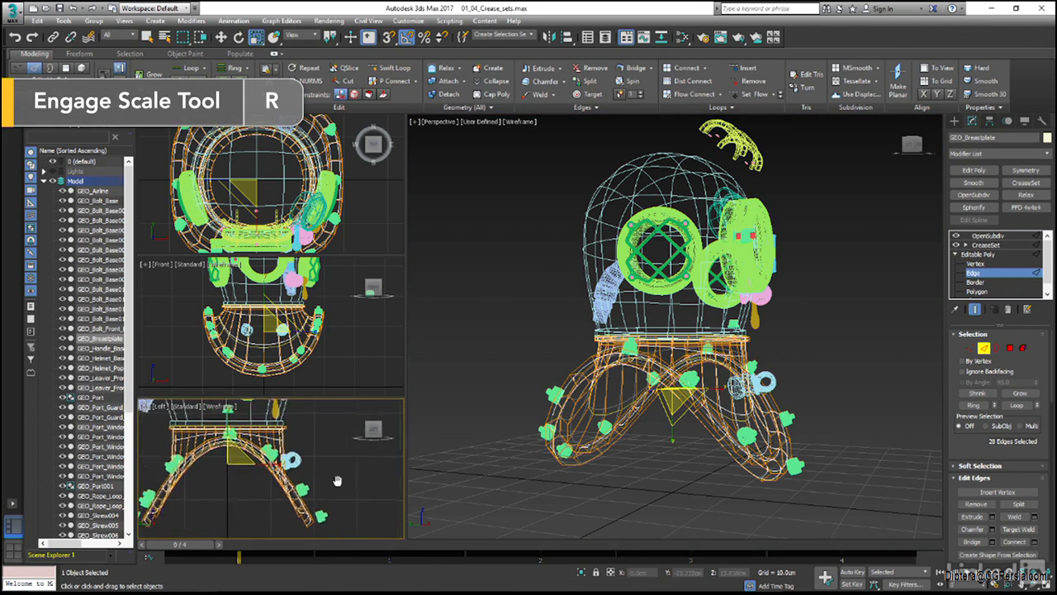
drag(291, 460, 296, 459)
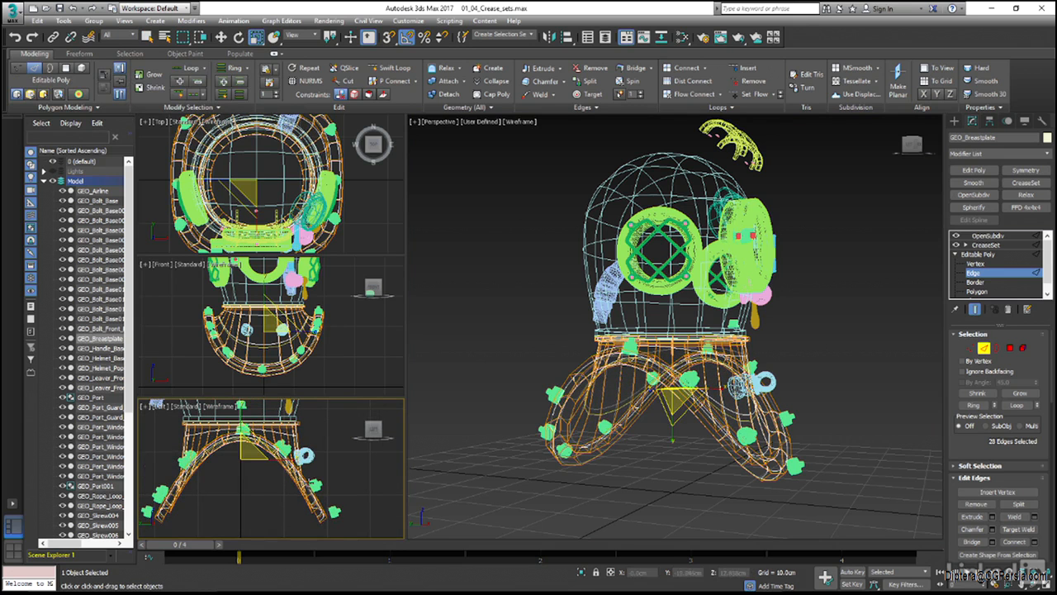
right_click(484, 460)
key(F3)
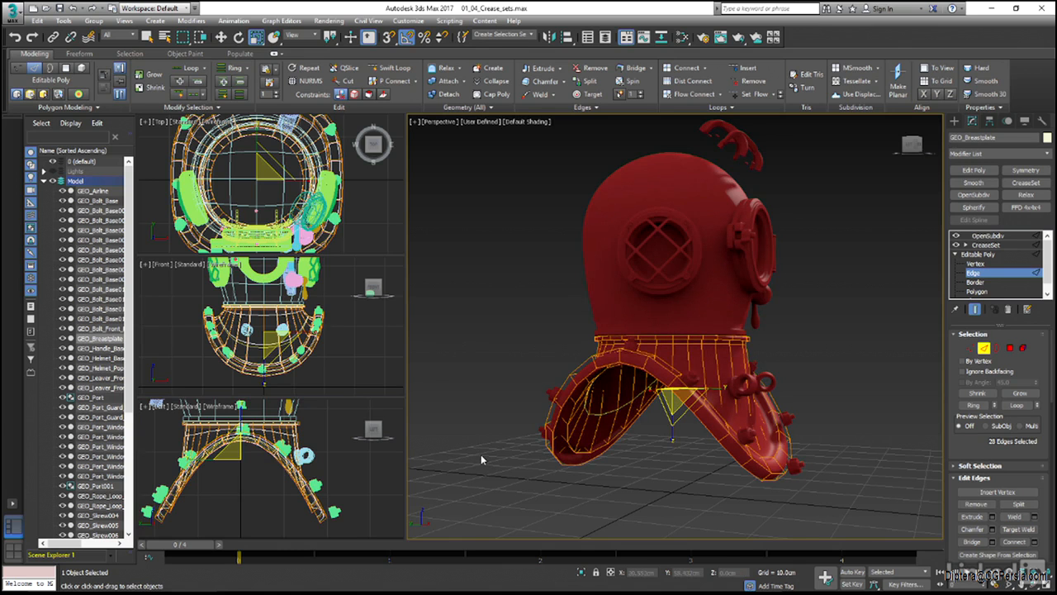
- Leave the Editable Poly's edge editing and switch to the CreaseSet modifier's Edge level
click(983, 350)
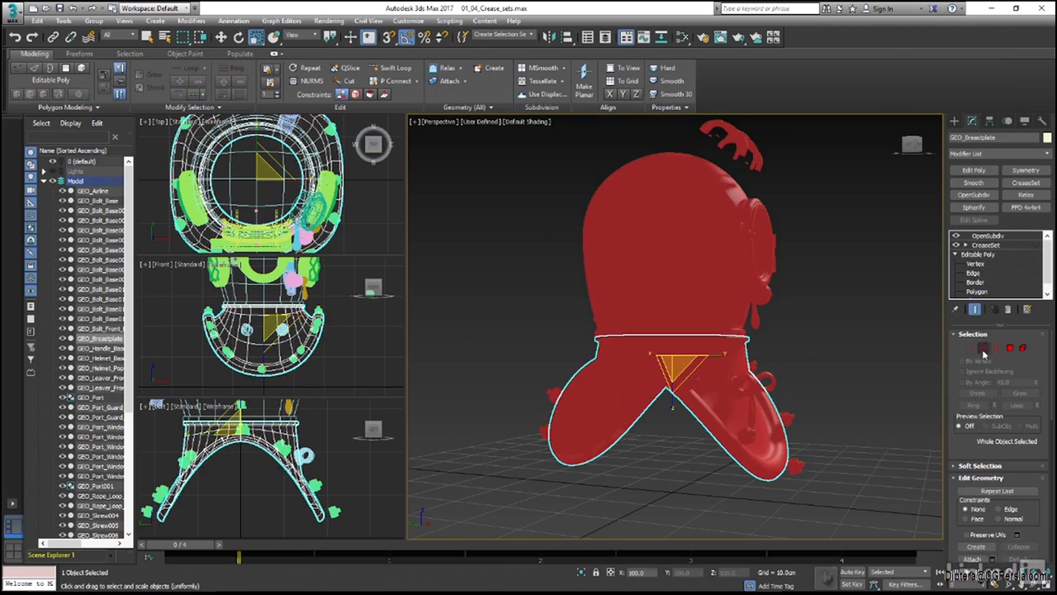
click(966, 245)
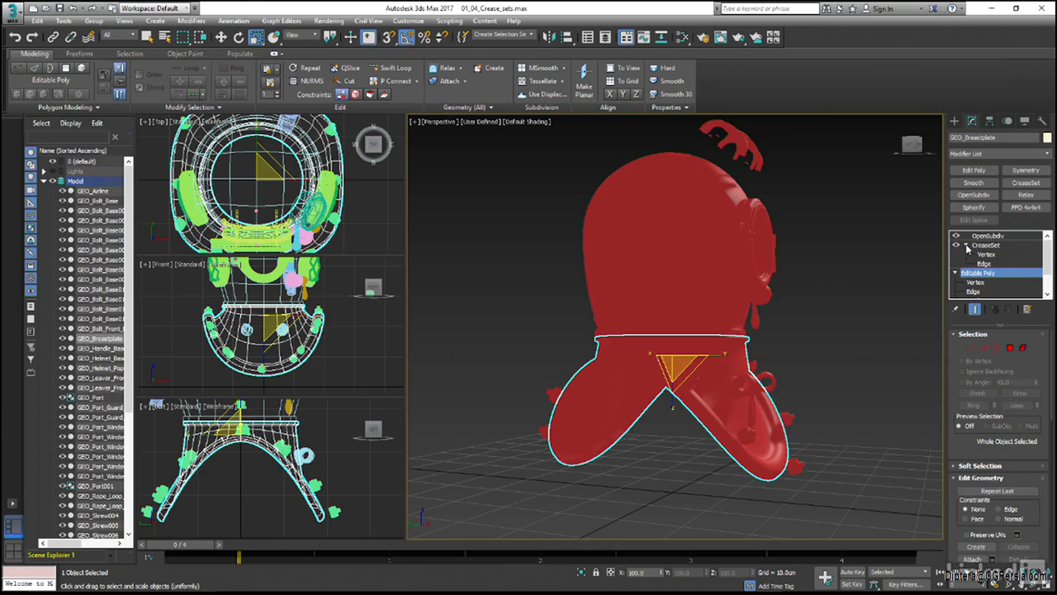
click(983, 263)
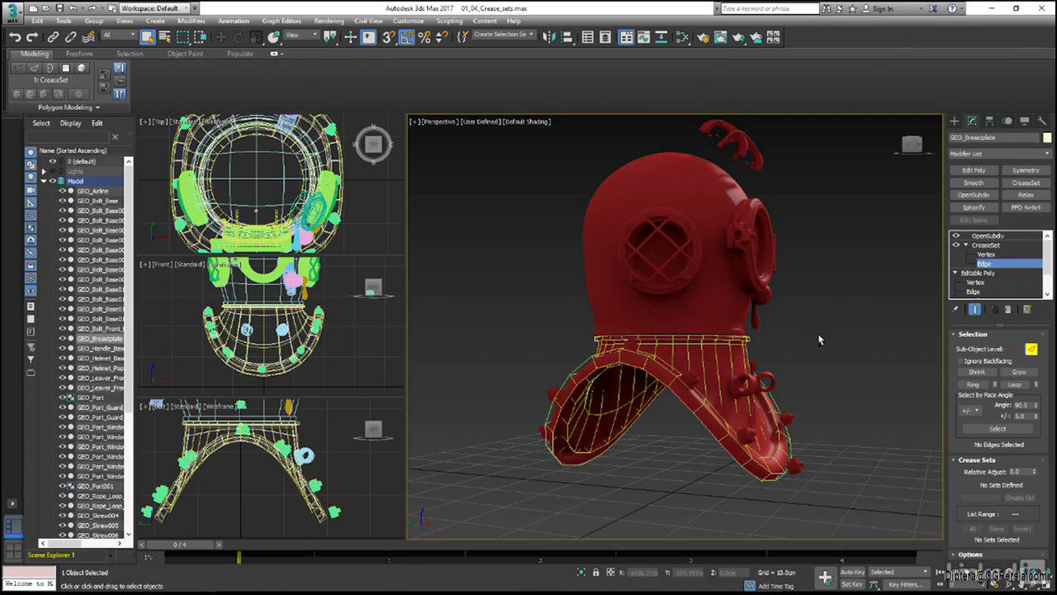
- Select three edges across the breastplate's outer rim and expand them into full edge loops
alt+middle_drag(814, 336, 773, 345)
alt+drag(773, 346, 806, 366)
scroll(808, 369, up, 3)
middle_drag(807, 370, 805, 355)
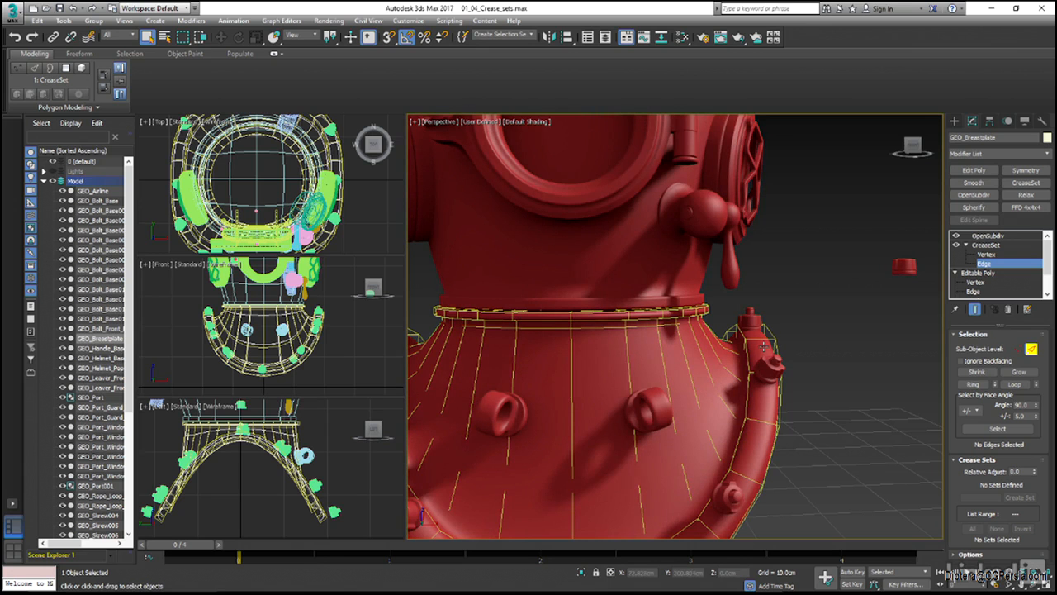
click(769, 332)
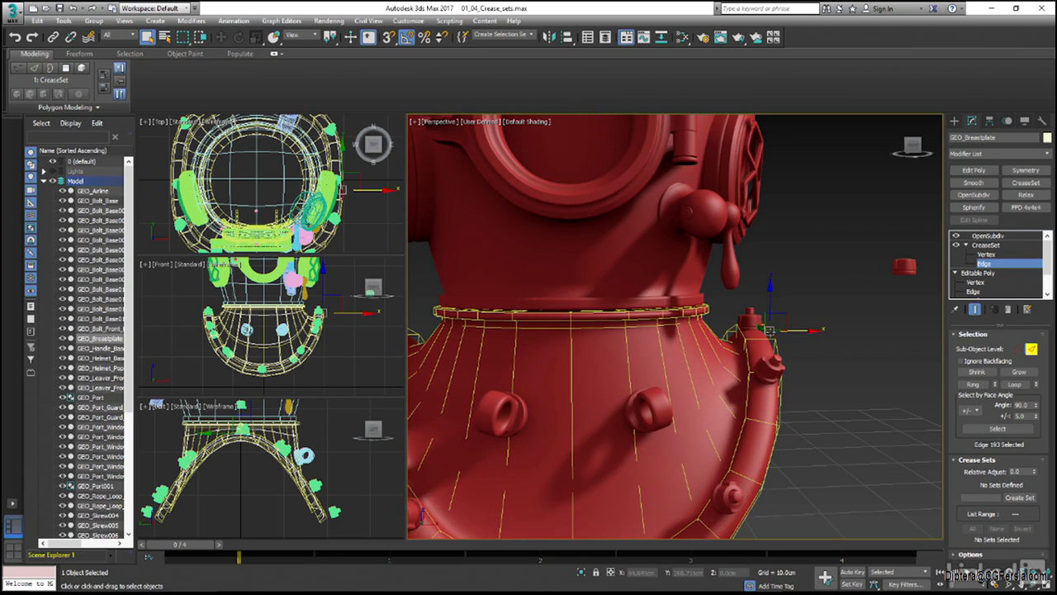
ctrl+click(743, 333)
key(F3)
scroll(750, 352, up, 5)
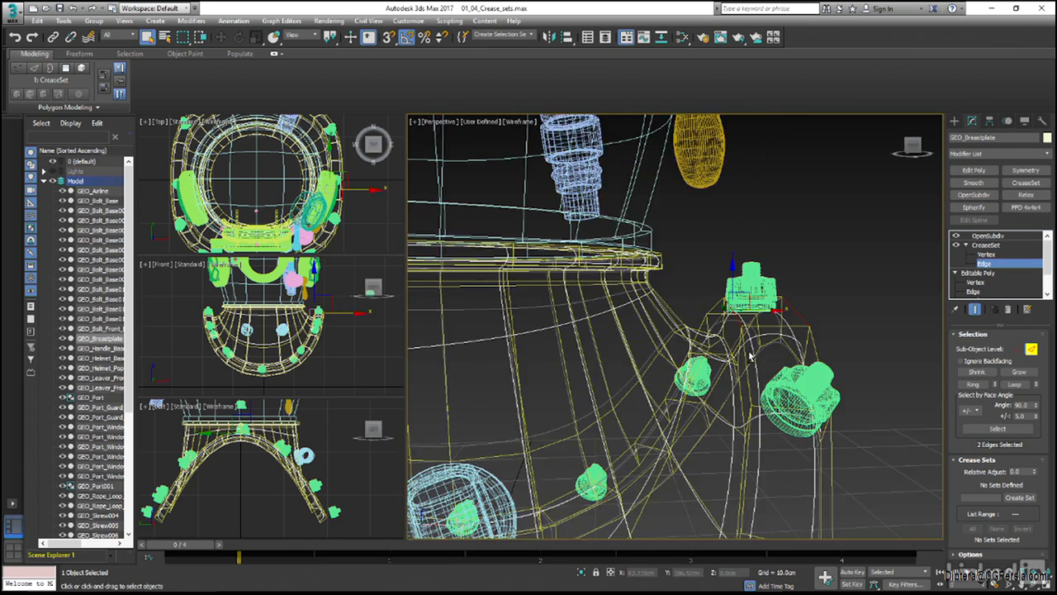
scroll(751, 355, up, 1)
ctrl+click(730, 350)
key(F3)
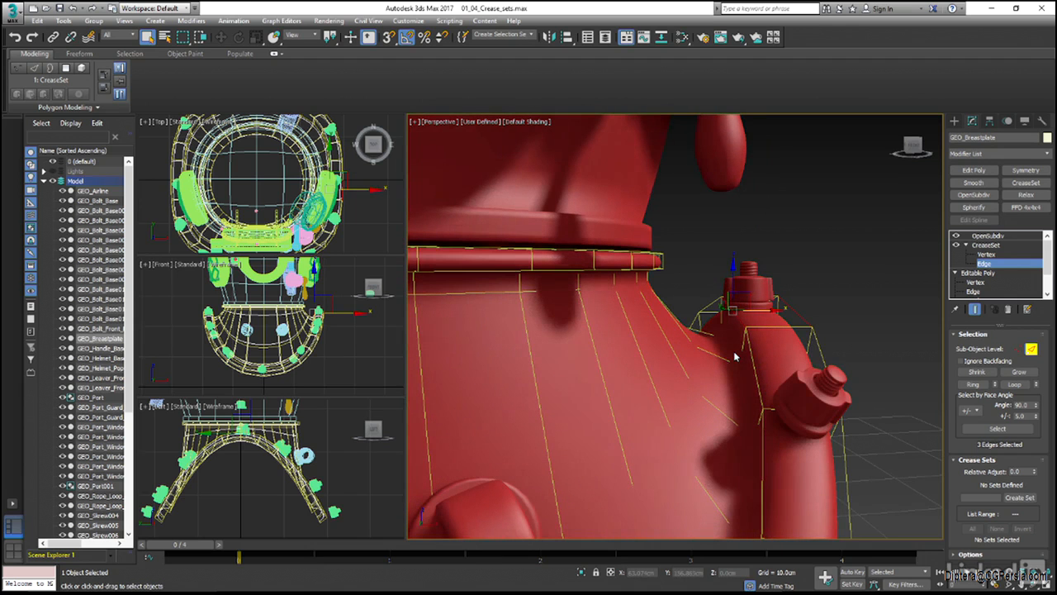
click(1014, 384)
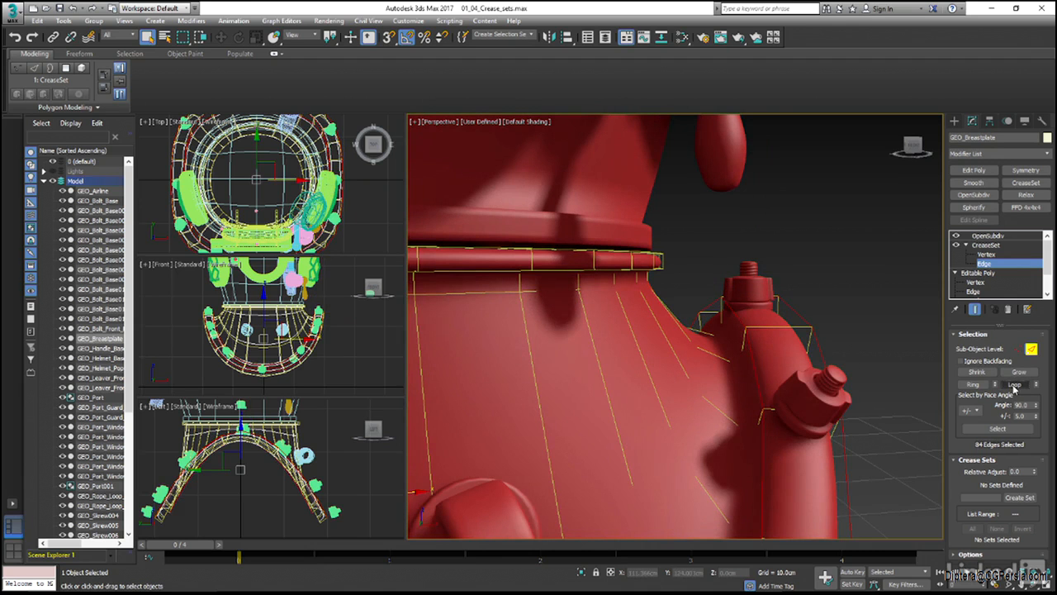
- Create a crease set named Outer_Crease from the selected rim loops
scroll(703, 376, down, 6)
middle_drag(717, 369, 733, 365)
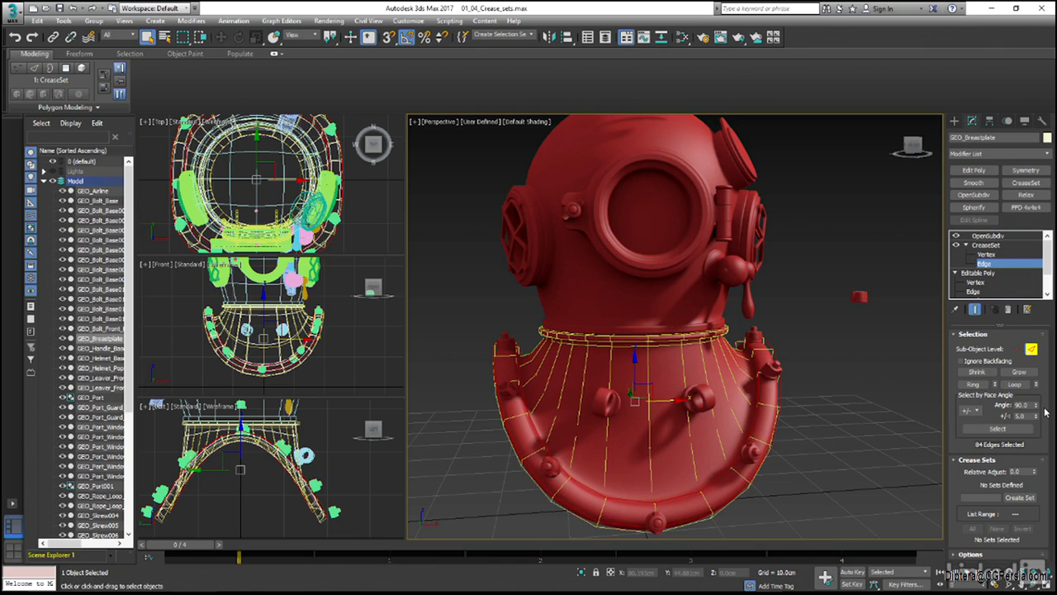
scroll(975, 555, down, 3)
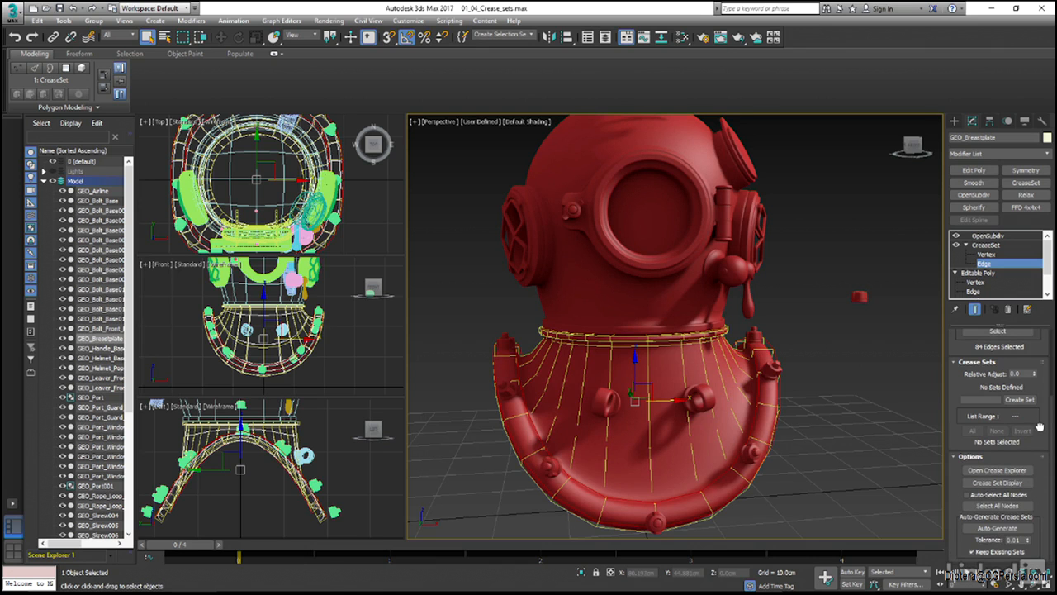
click(988, 401)
key(Return)
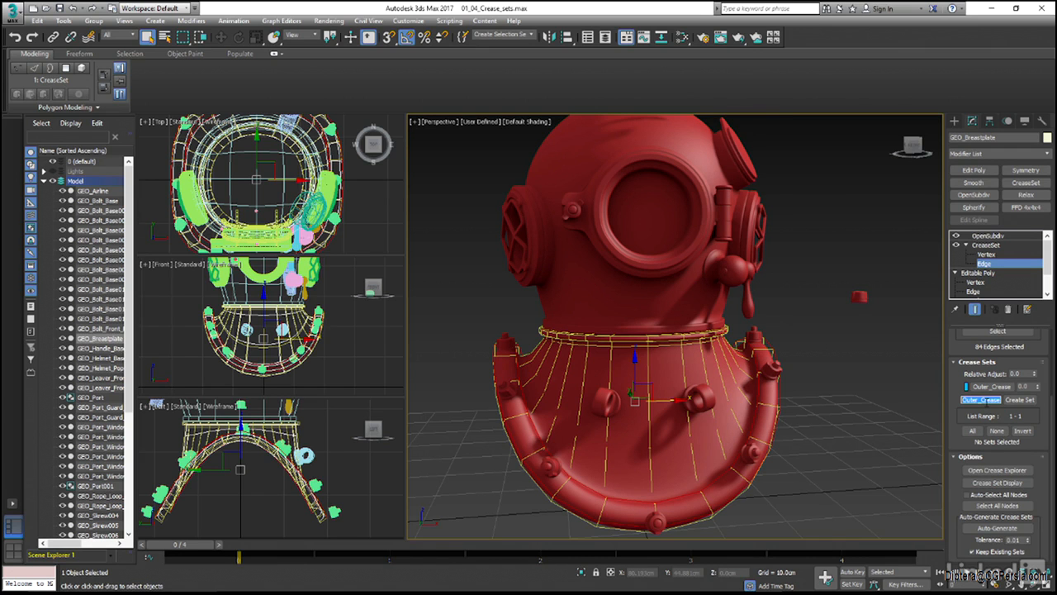
- Try different crease amounts for Outer_Crease, compare with the diving helmet reference photo in the browser, and set the value to 0.23
click(1037, 384)
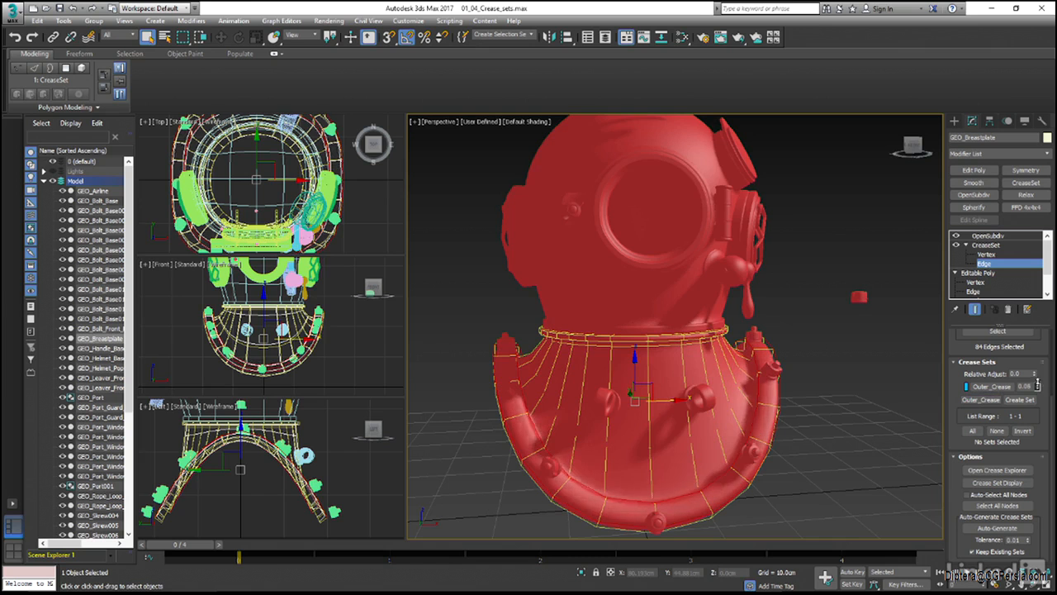
click(1037, 387)
mouse_move(1037, 388)
mouse_down()
mouse_move(1036, 373)
mouse_move(1037, 387)
mouse_up()
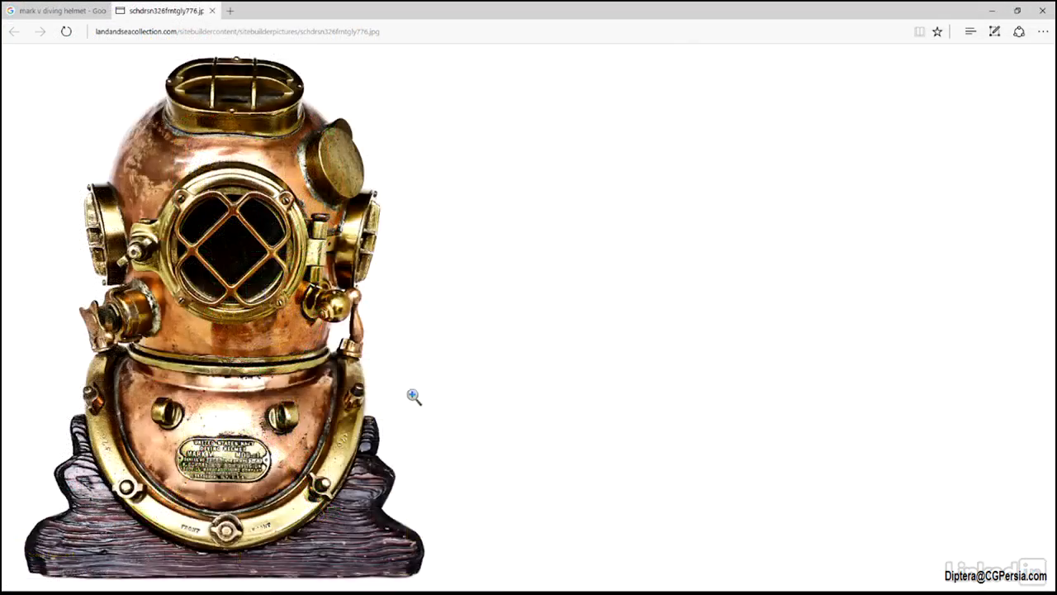
click(438, 397)
scroll(741, 399, down, 5)
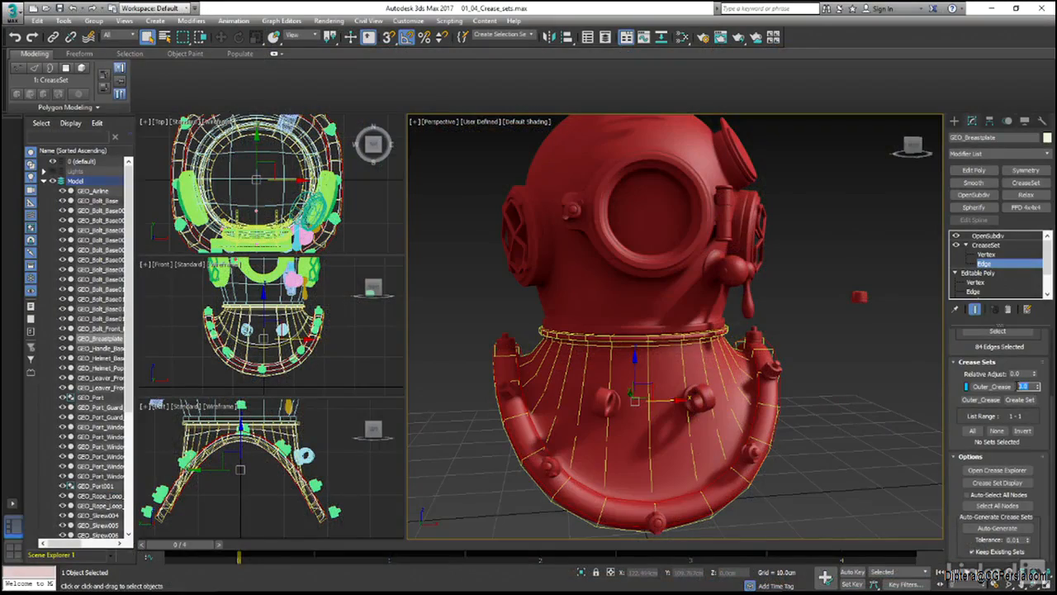
text(0)
key(Return)
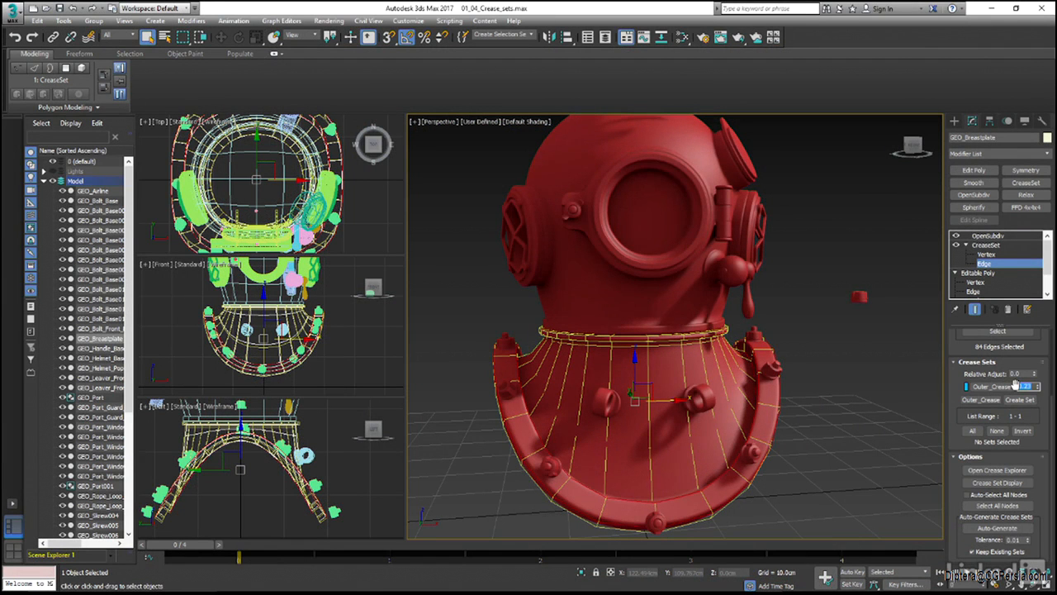
- Select three edges around the breastplate's neck ring, hiding the subdivided end result to reach the third, and expand them into full edge loops
click(958, 387)
scroll(718, 329, up, 8)
click(675, 304)
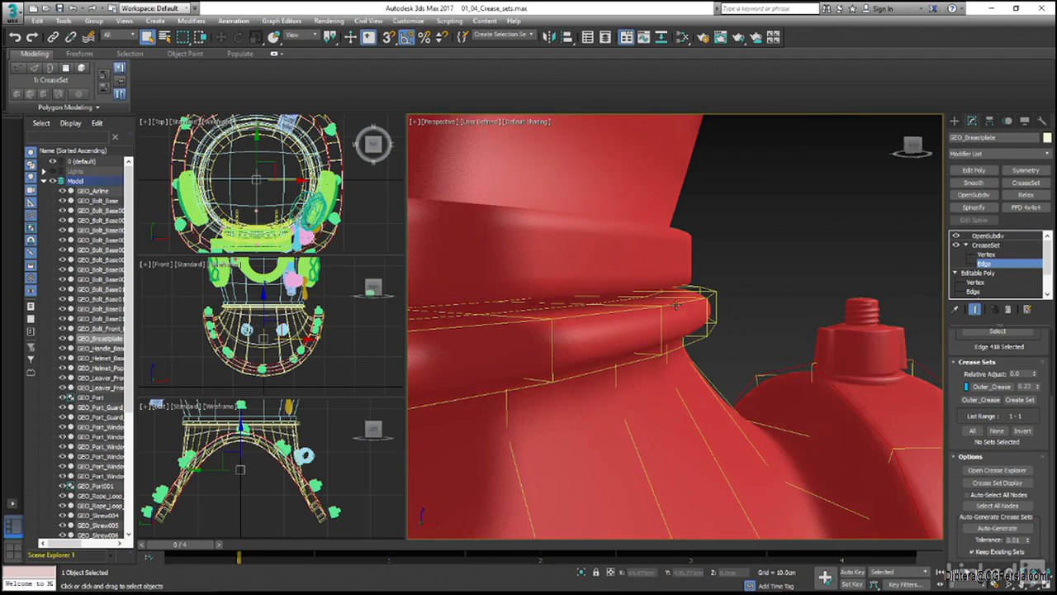
ctrl+click(695, 341)
alt+middle_drag(696, 341, 658, 353)
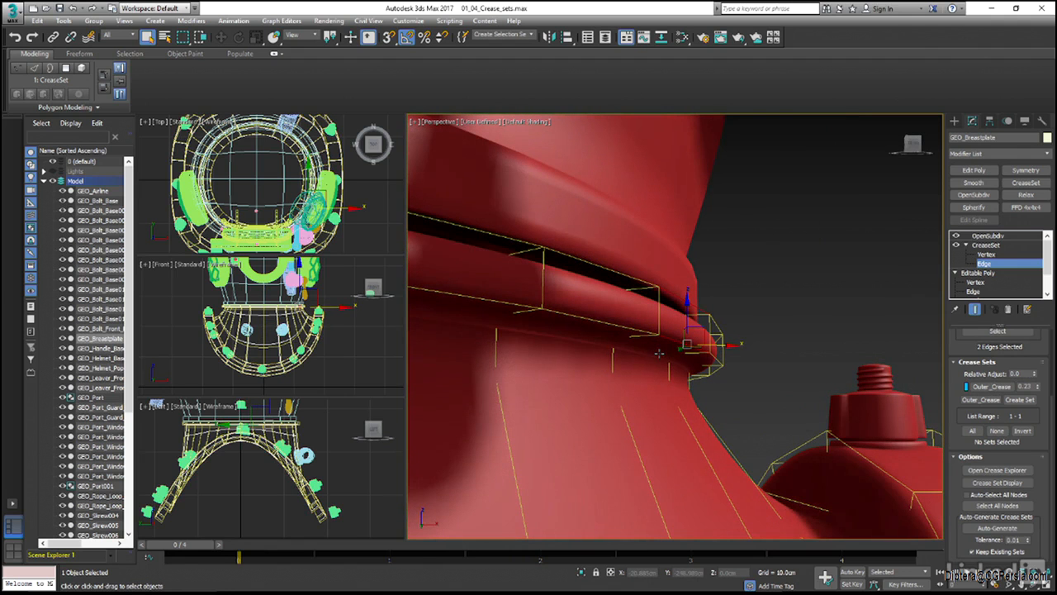
click(975, 309)
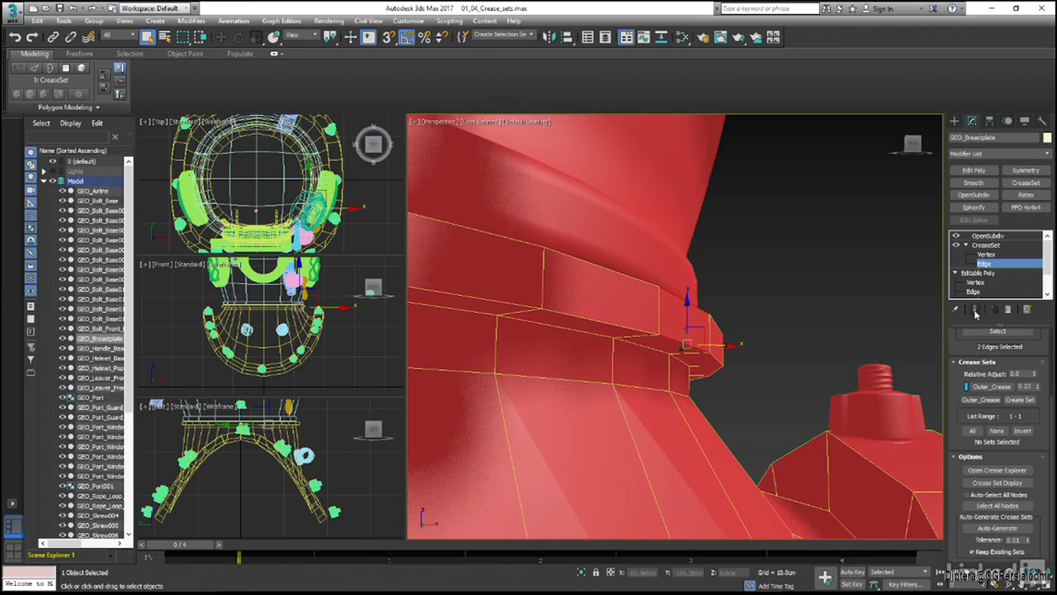
ctrl+click(650, 348)
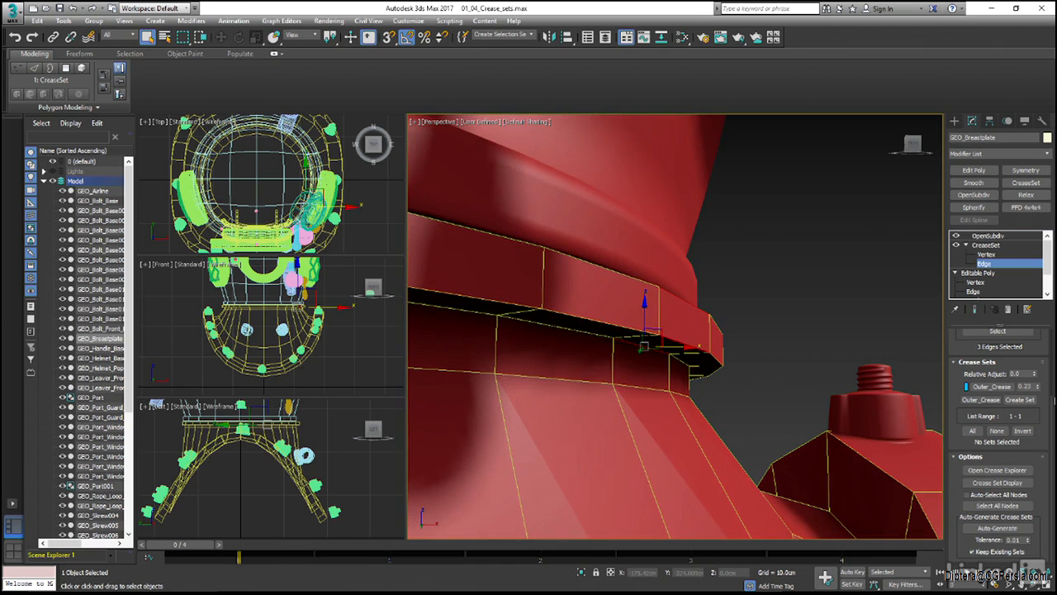
scroll(1054, 401, up, 3)
click(1015, 386)
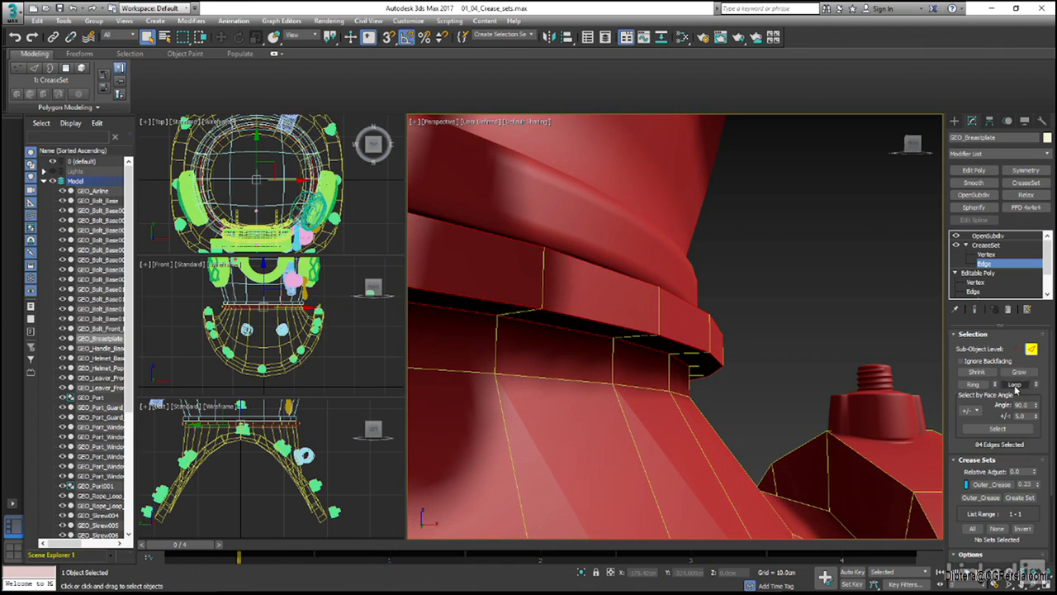
- Show the subdivided end result again and create a crease set named Inner_Crease from the selected neck ring loops
click(974, 310)
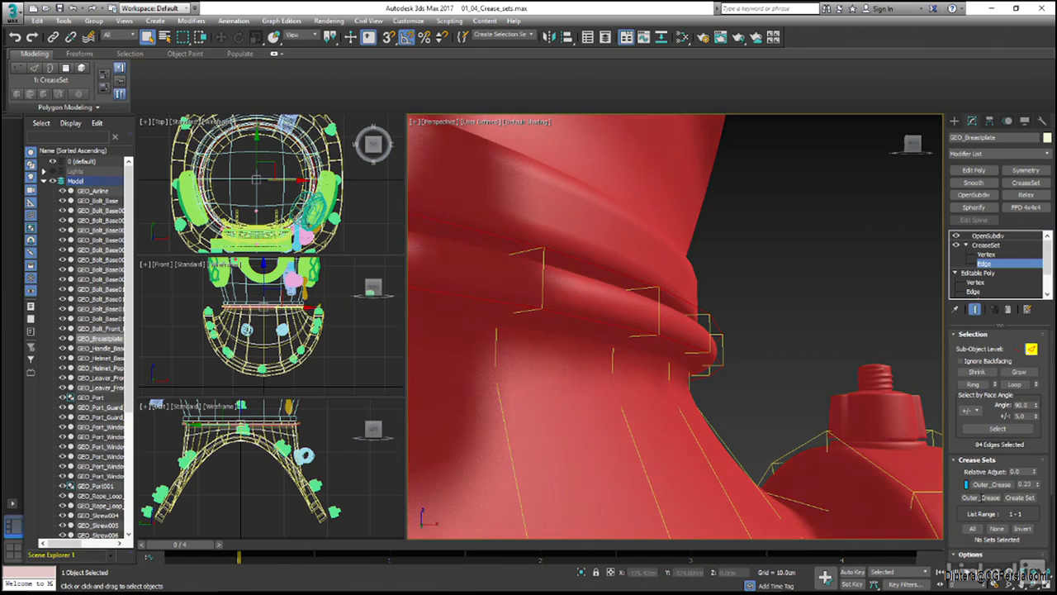
click(980, 497)
text(Inner_Crease)
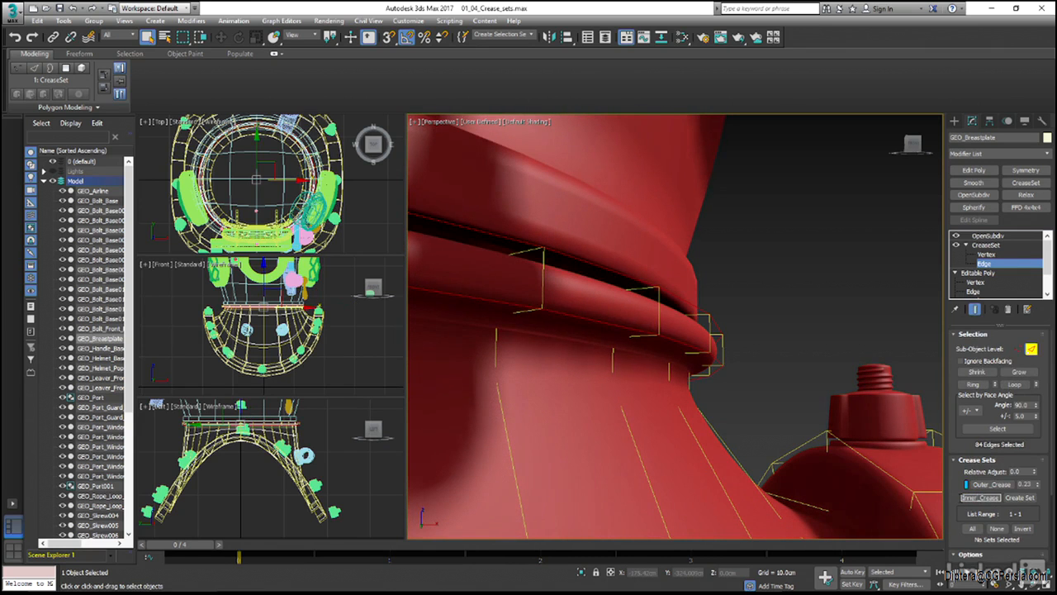
key(Return)
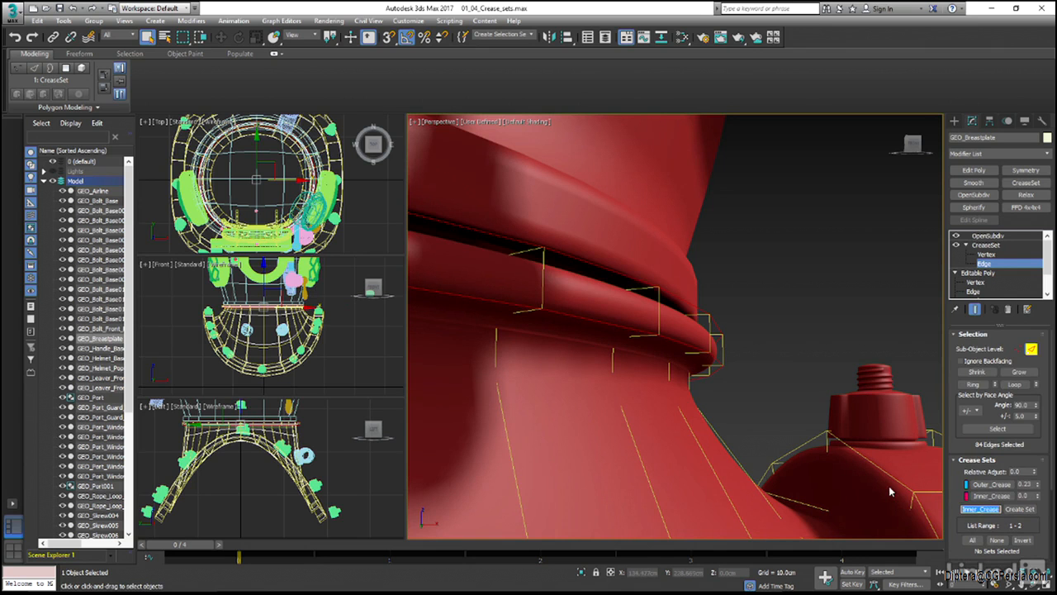
- Set the crease value of Inner_Crease to 0.15
click(1022, 495)
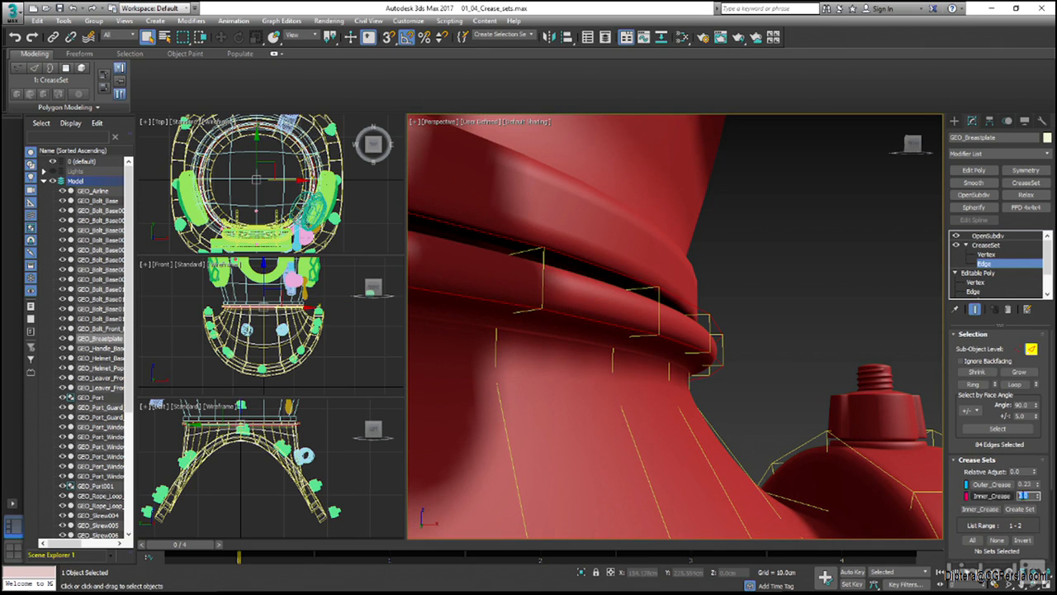
text(0)
key(Return)
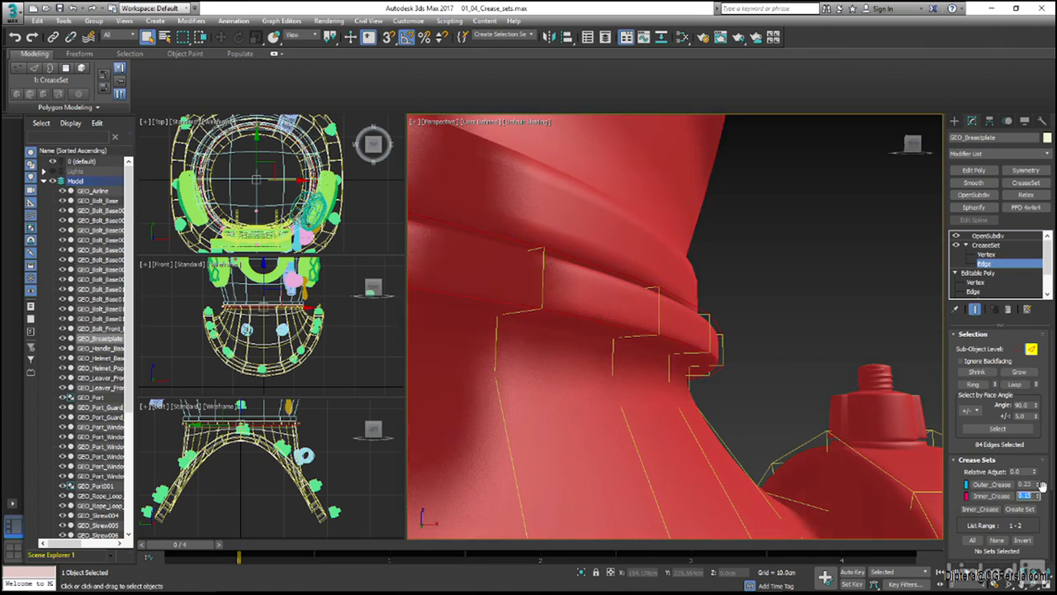
- Leave the CreaseSet's Edge level, deselect the breastplate and view the whole diving helmet
click(1031, 350)
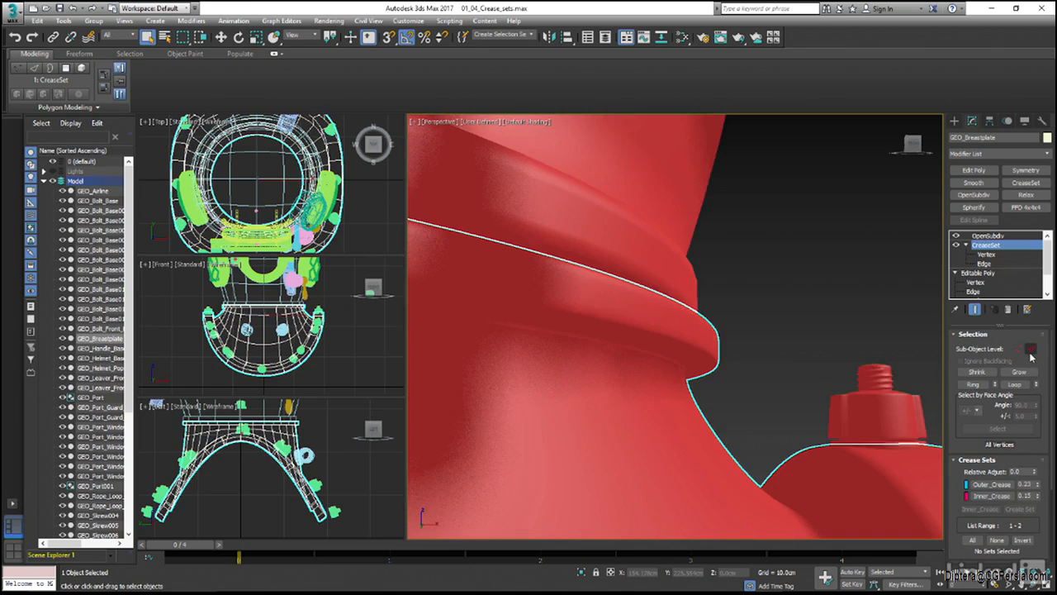
click(779, 364)
key(z)
alt+middle_drag(817, 389, 818, 378)
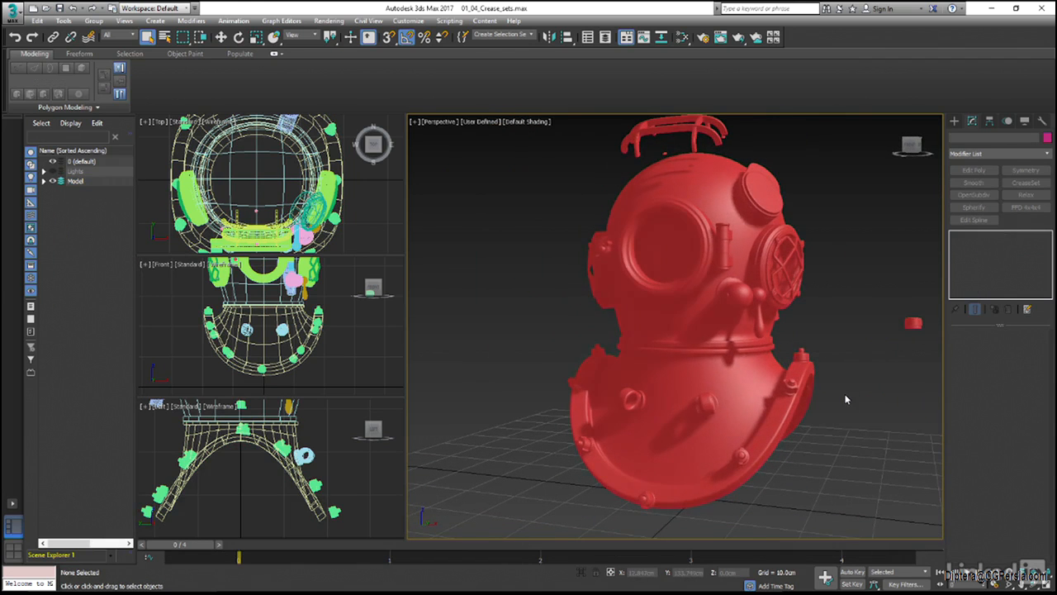